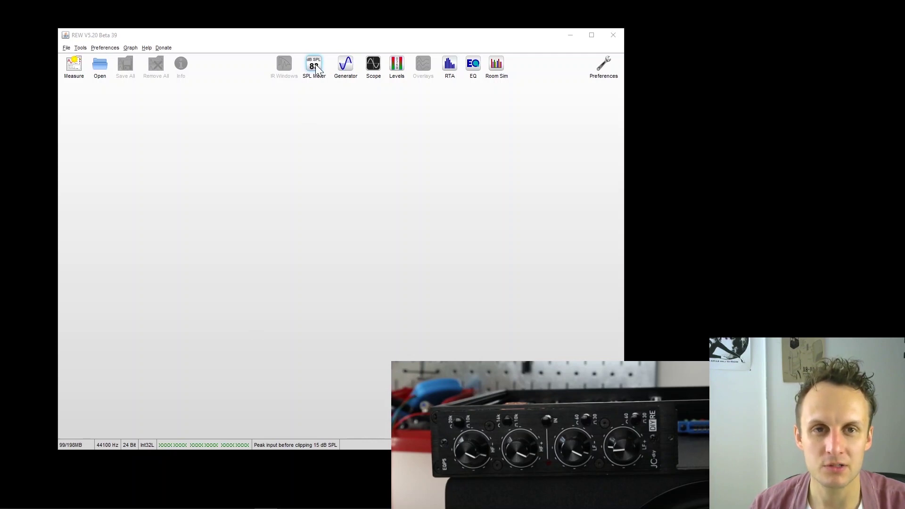
- Open the signal generator and place its window at the left of the screen
click(318, 68)
drag(439, 106, 512, 118)
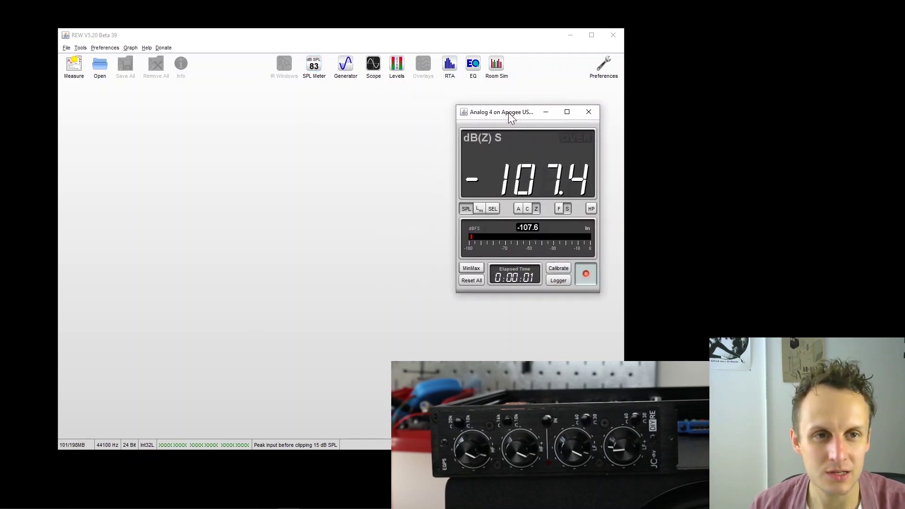
click(589, 112)
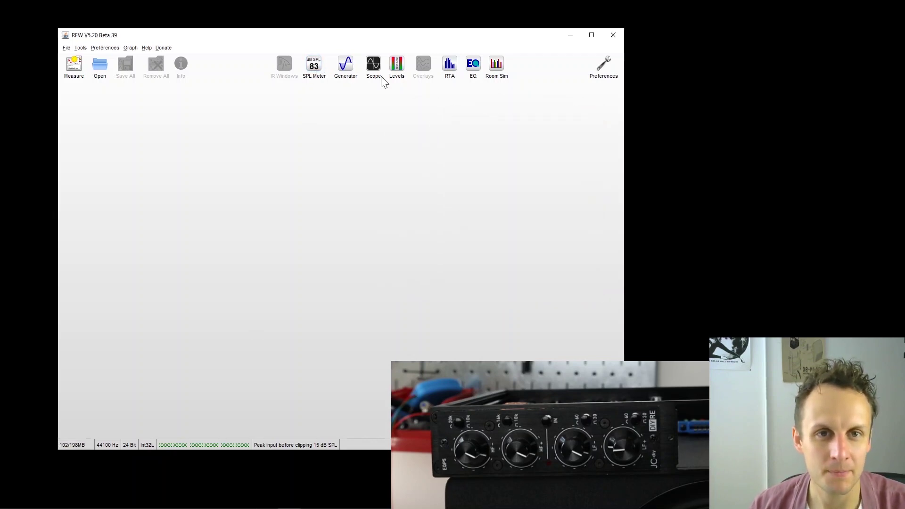
click(349, 66)
drag(253, 85, 222, 103)
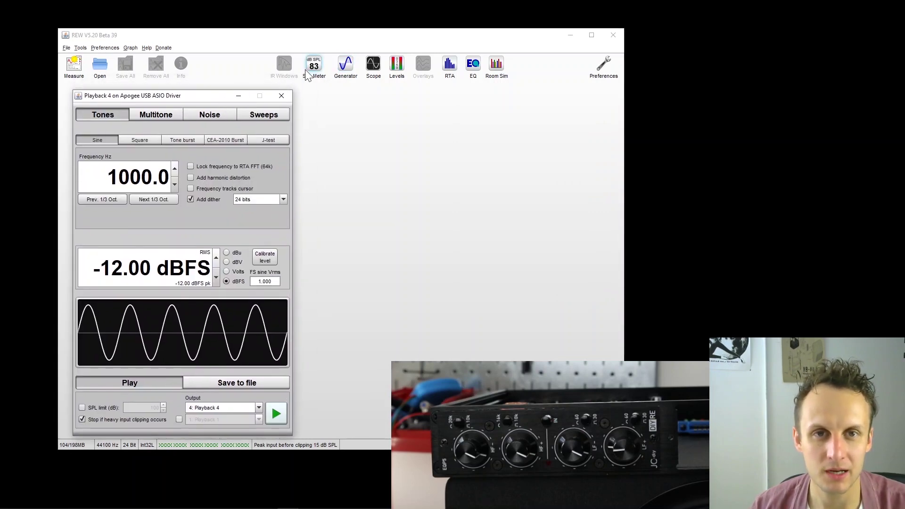
- Place the SPL meter beside the generator and check its -12.00 dBFS sine output level
click(314, 66)
drag(519, 118, 592, 139)
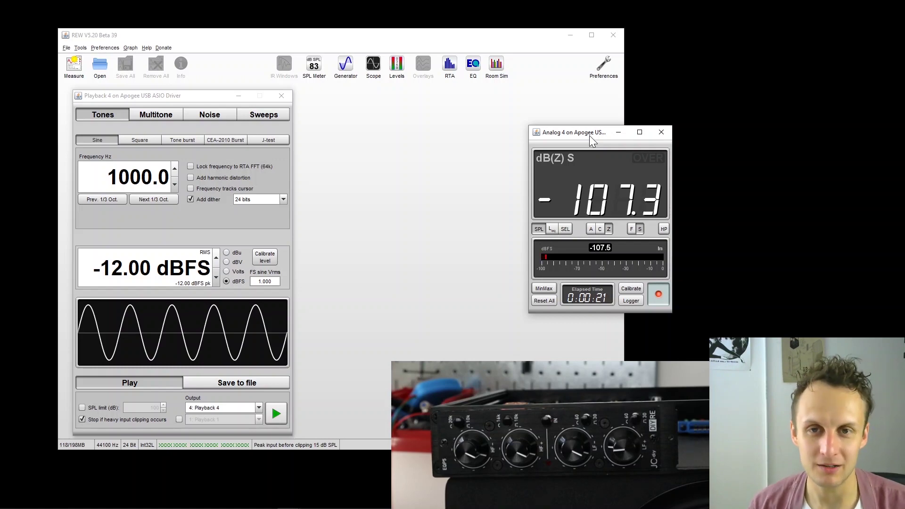
drag(194, 95, 198, 95)
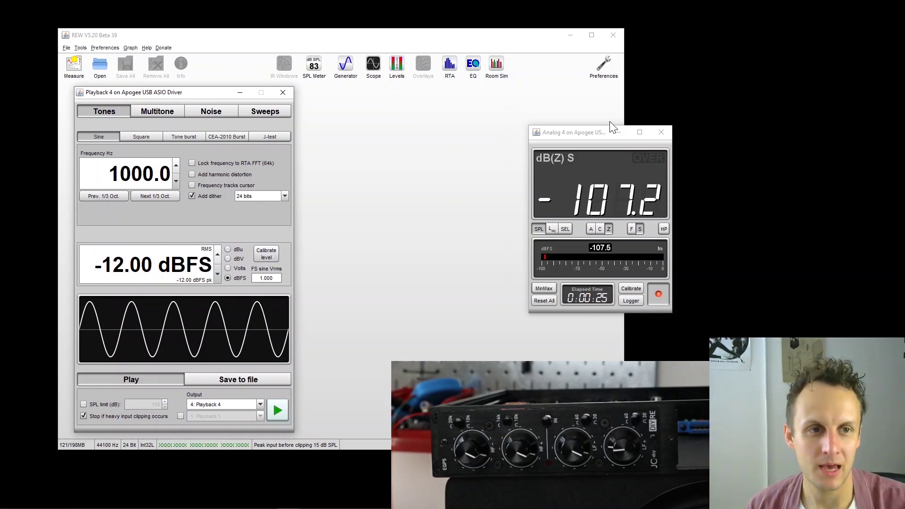
drag(587, 137, 493, 124)
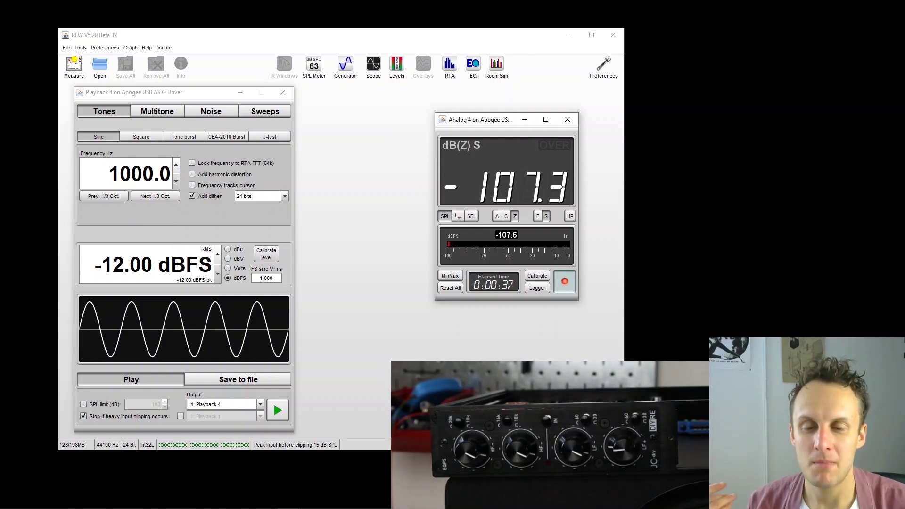
click(153, 265)
click(158, 265)
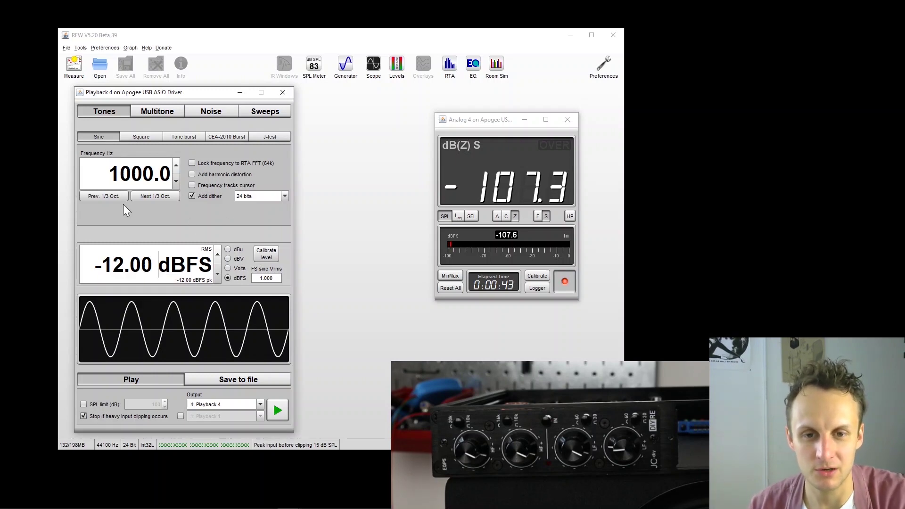
- Play the 1000 Hz tone, calibrate the SPL meter to -12.0, then close both windows
click(281, 419)
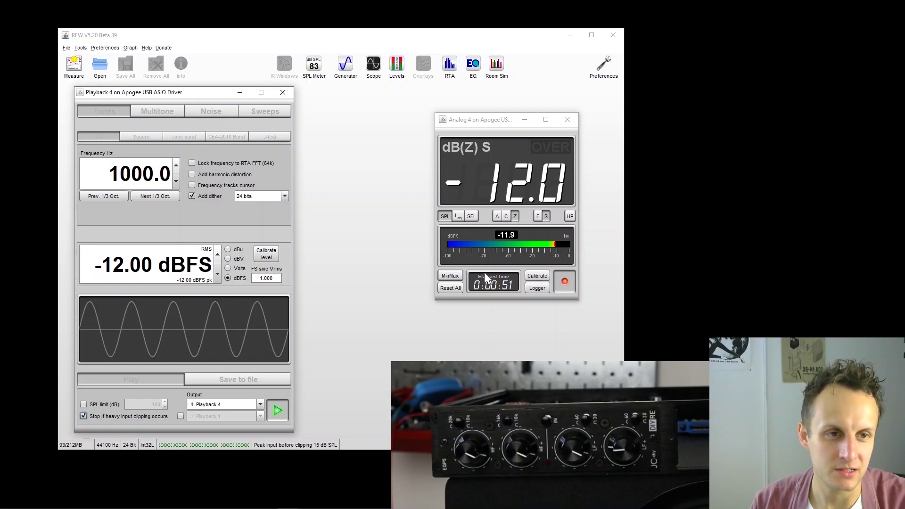
click(535, 279)
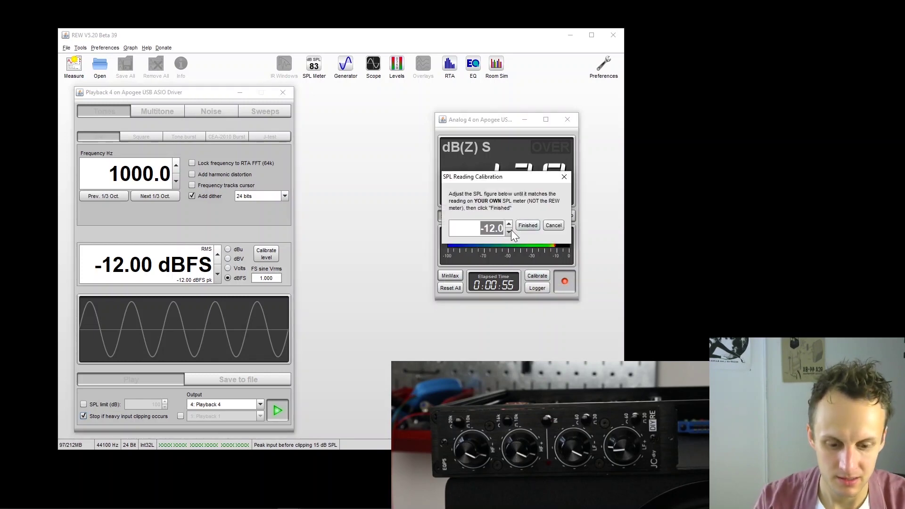
click(530, 226)
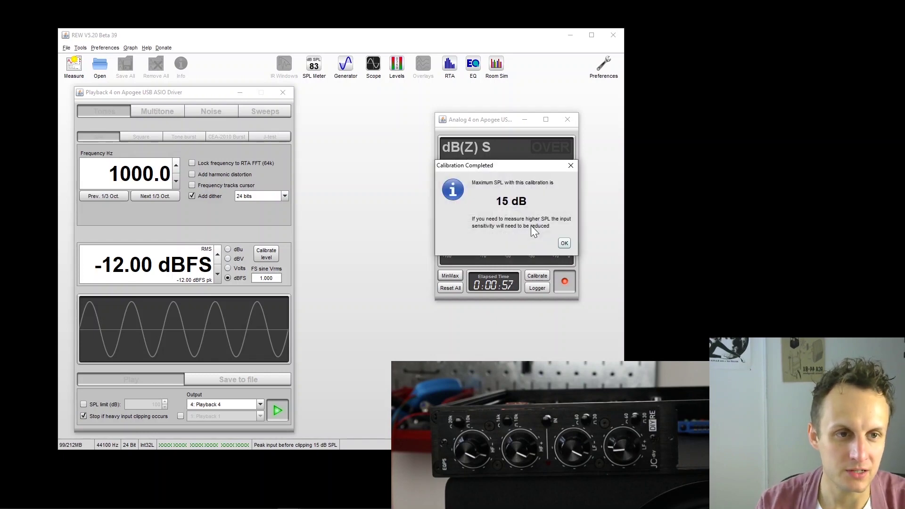
click(565, 243)
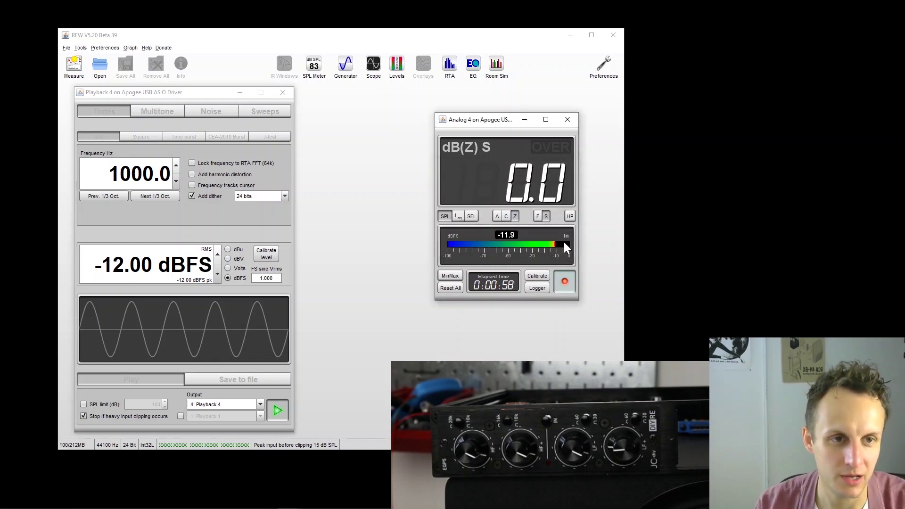
click(574, 118)
click(283, 93)
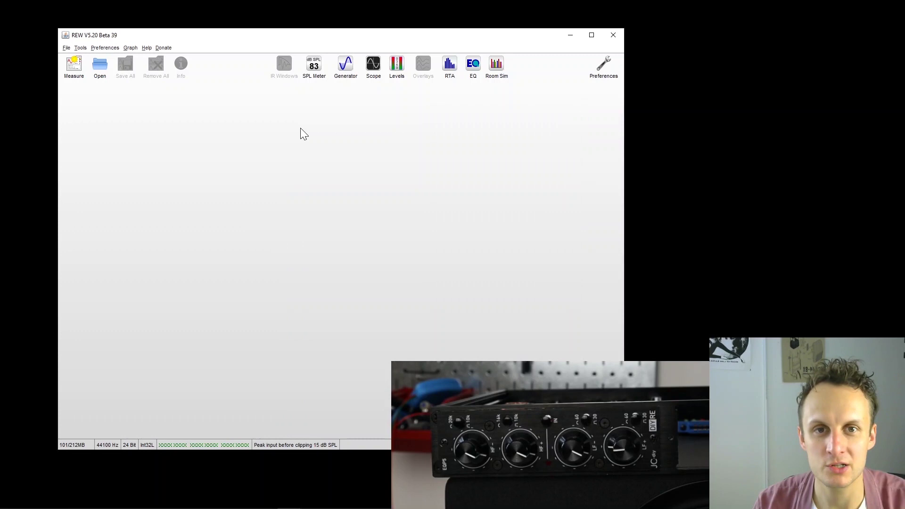
- Name the new measurement 'EQP5 Bypass' and start its 20–20,000 Hz sweep at -12.00 dBFS
click(76, 66)
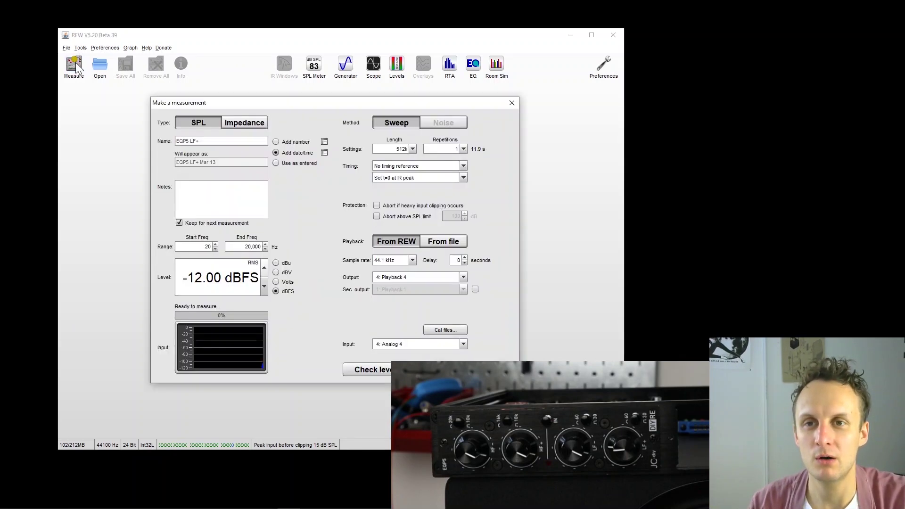
drag(261, 108, 212, 103)
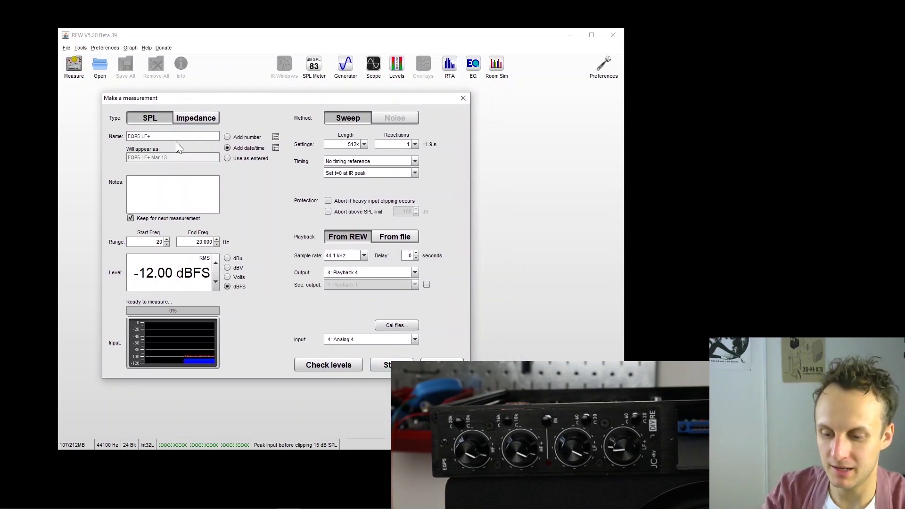
key(BackSpace)
text(Bypass)
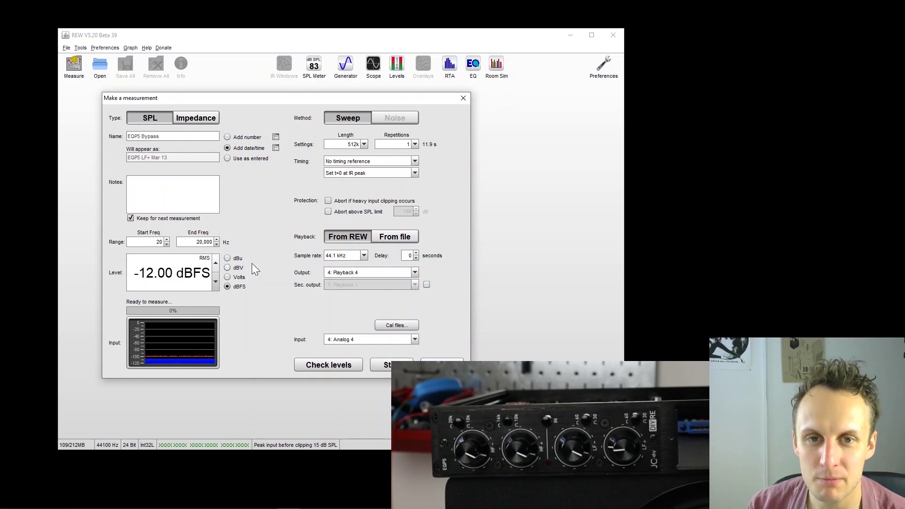
click(198, 273)
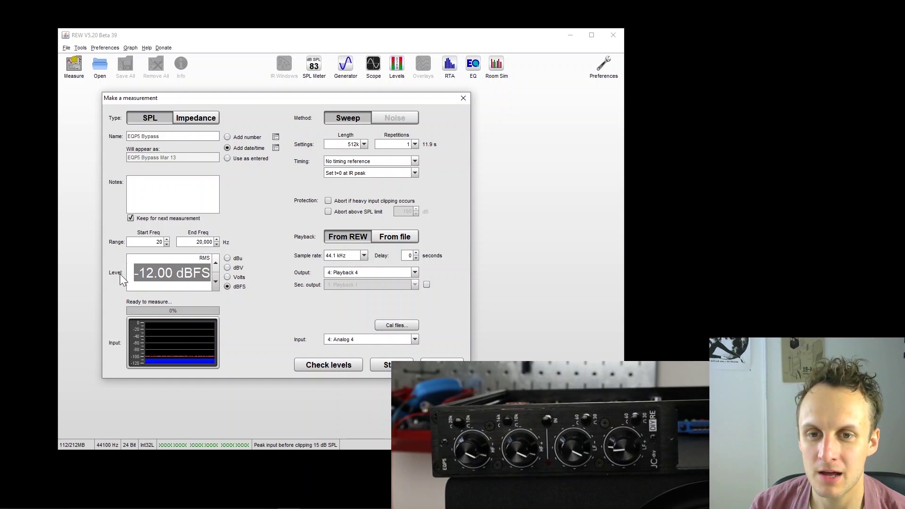
click(139, 274)
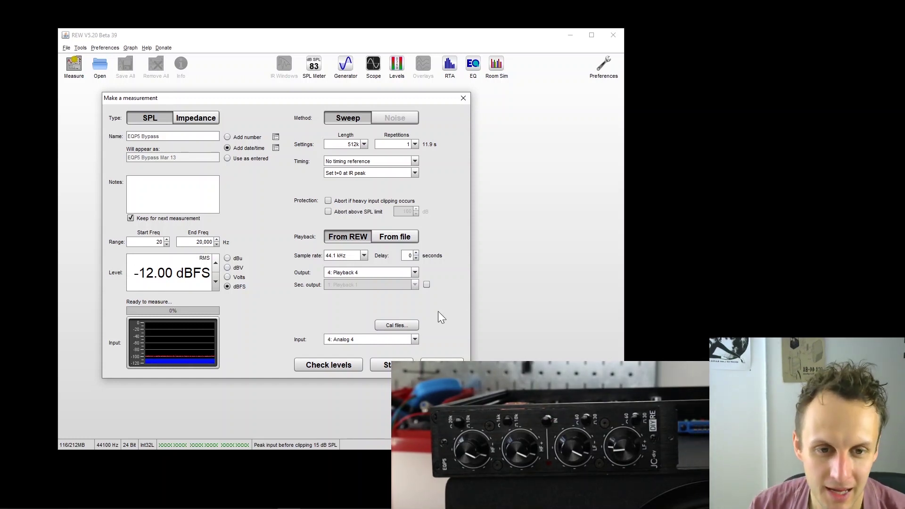
click(399, 366)
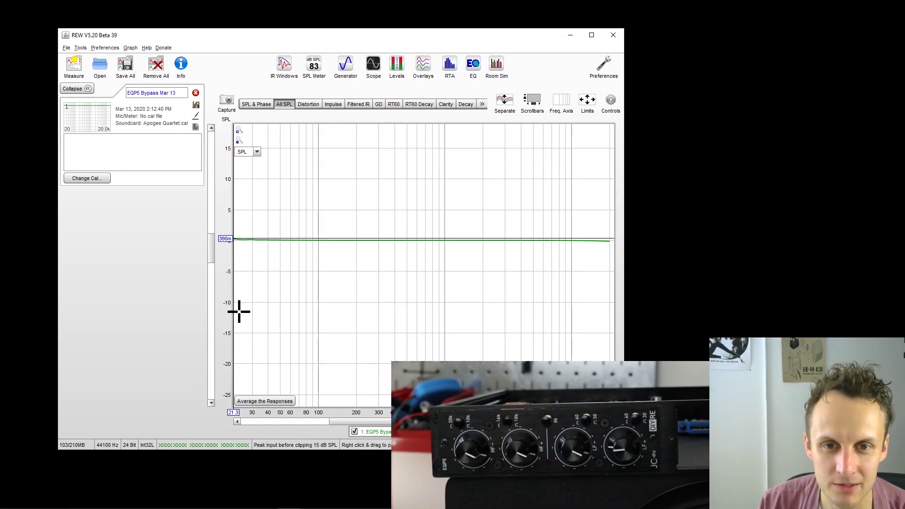
- Read the level on the flat bypass trace and scroll the frequency axis to inspect its low end
click(390, 209)
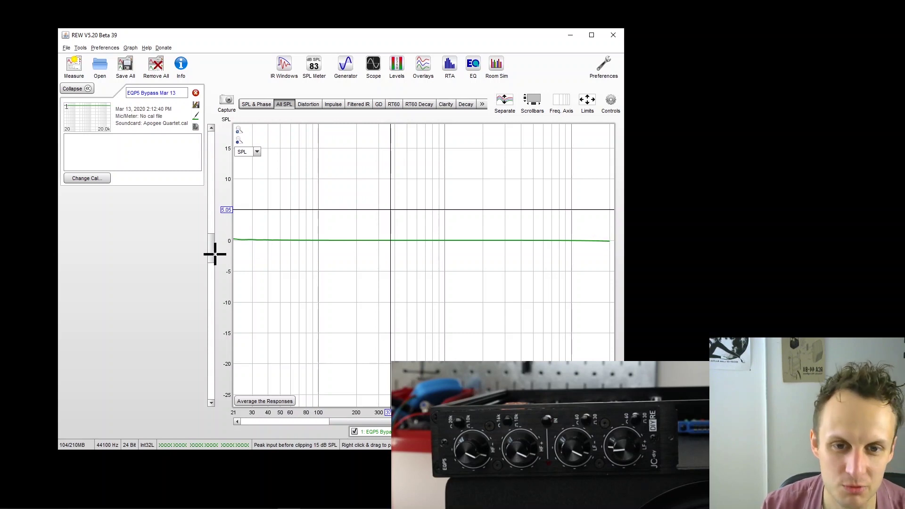
scroll(358, 420, right, 2)
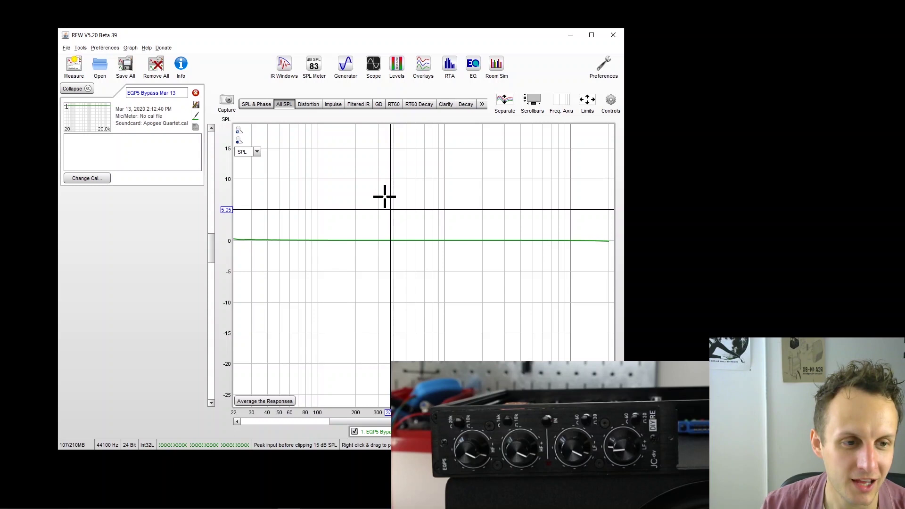
scroll(424, 264, right, 3)
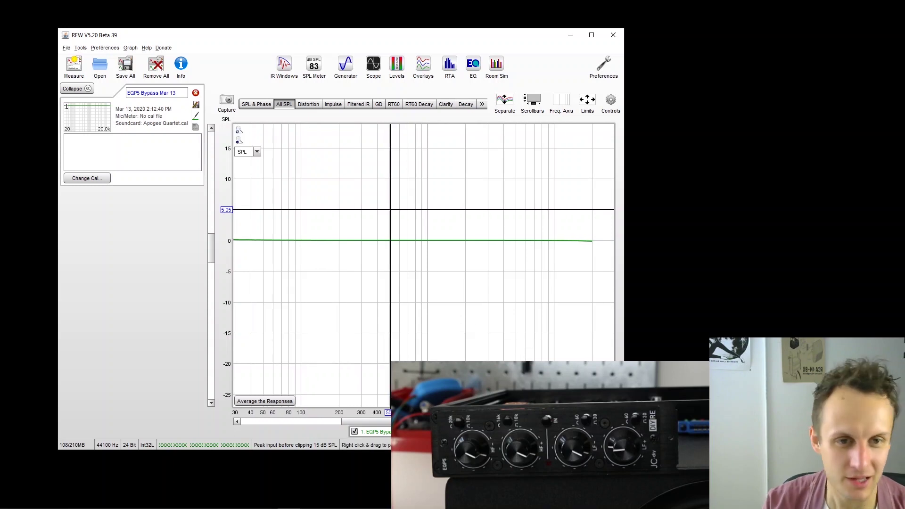
scroll(330, 376, left, 10)
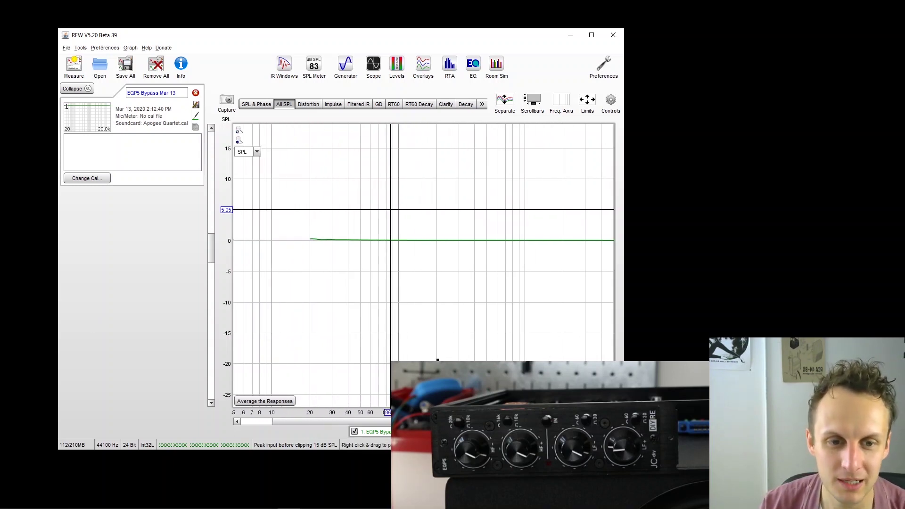
scroll(329, 376, right, 4)
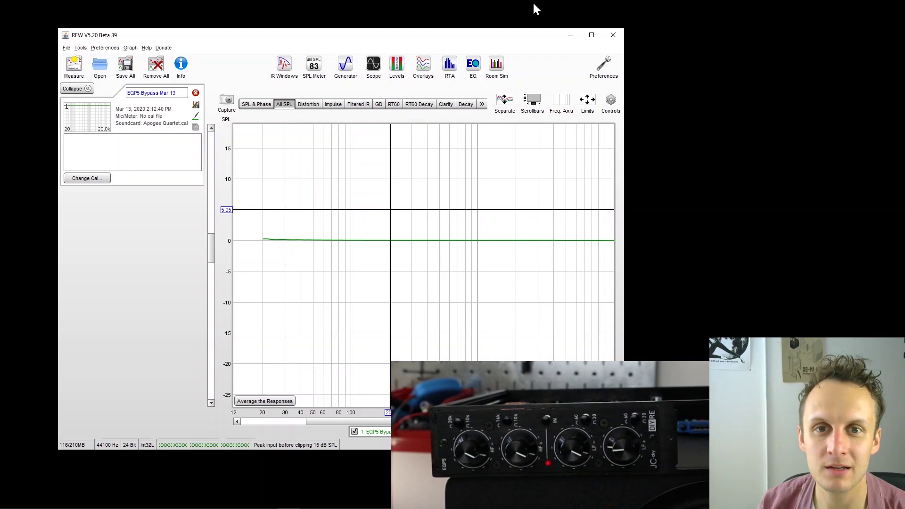
- Name a second measurement 'EQP5 LF+' and run its sweep
click(74, 65)
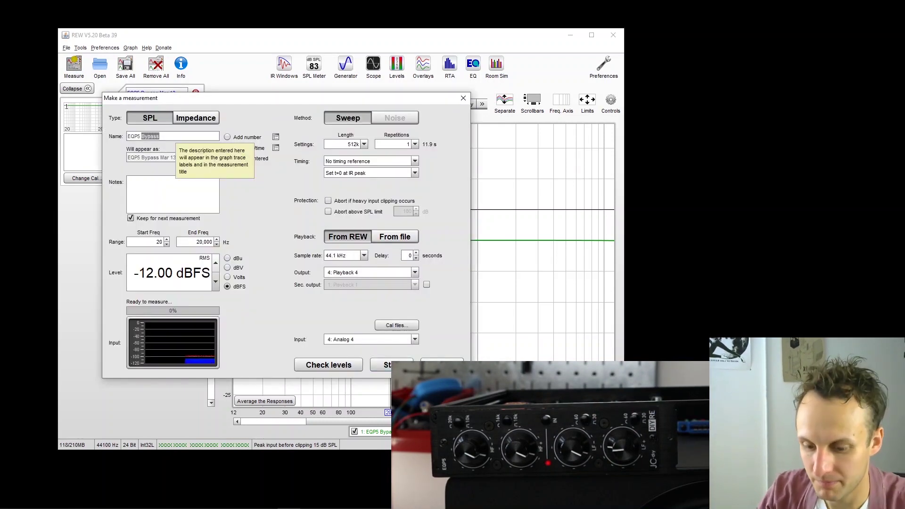
text(LF+)
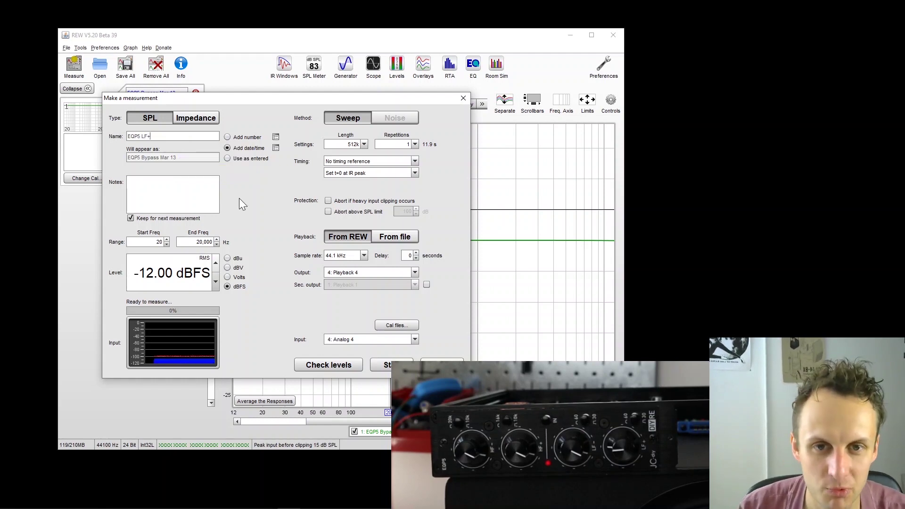
key(Return)
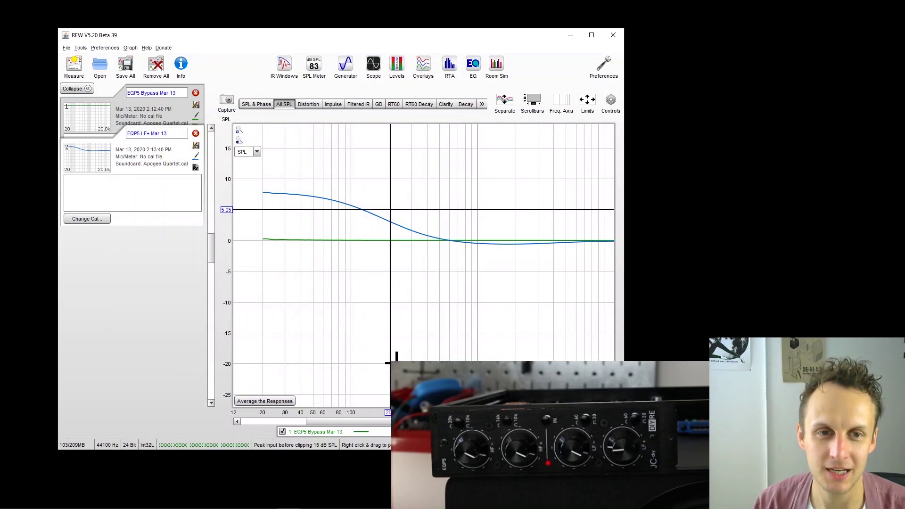
click(383, 423)
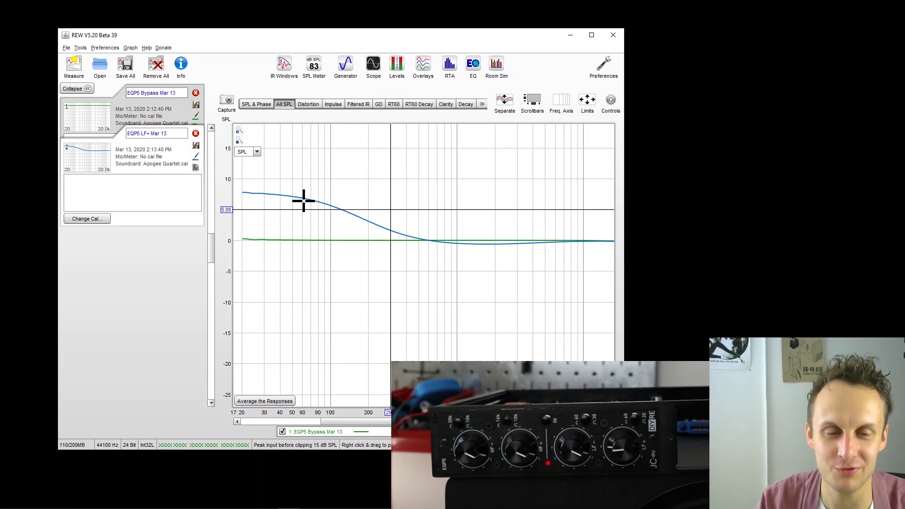
click(122, 98)
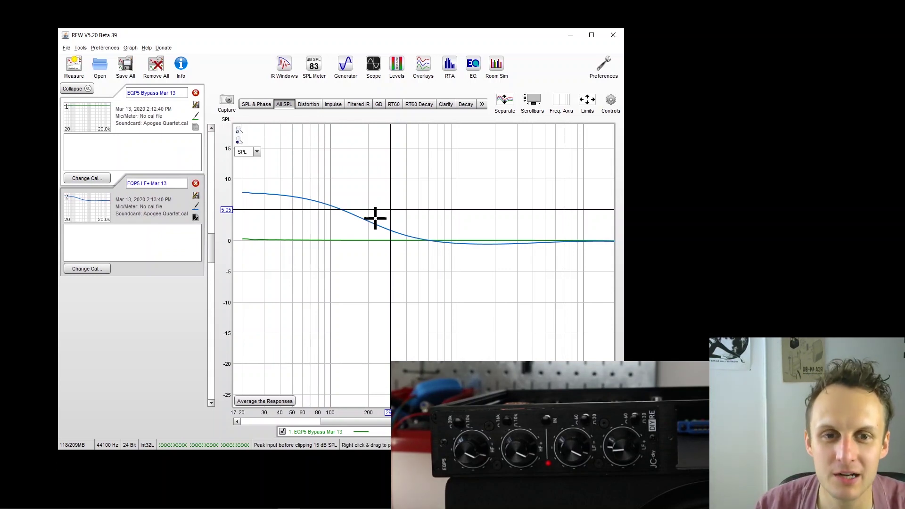
click(169, 215)
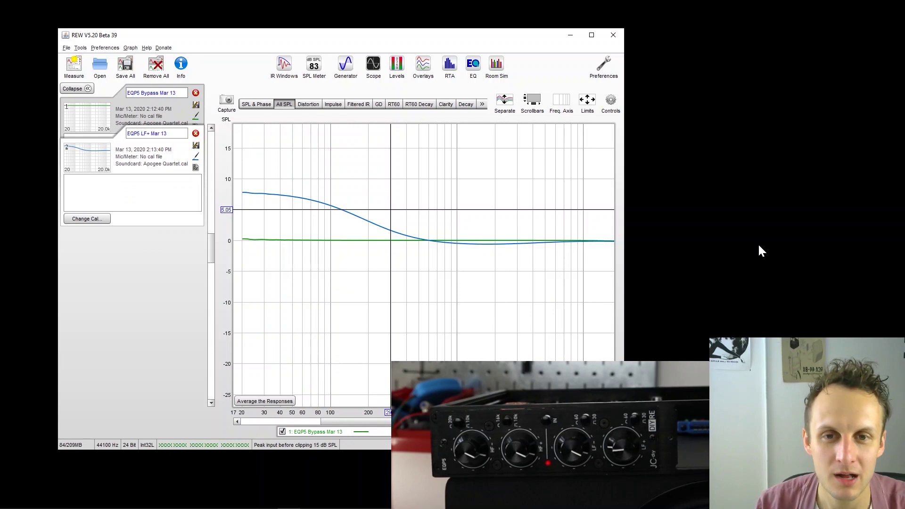
scroll(424, 264, up, 2)
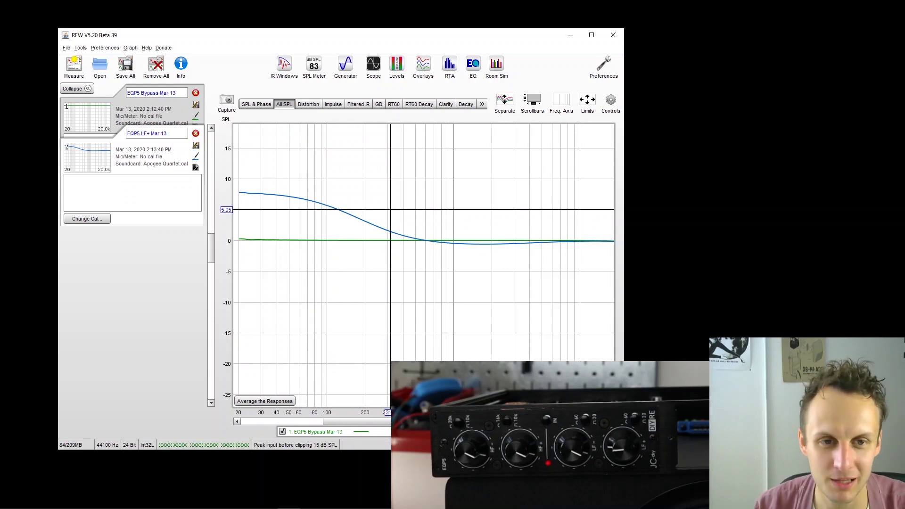